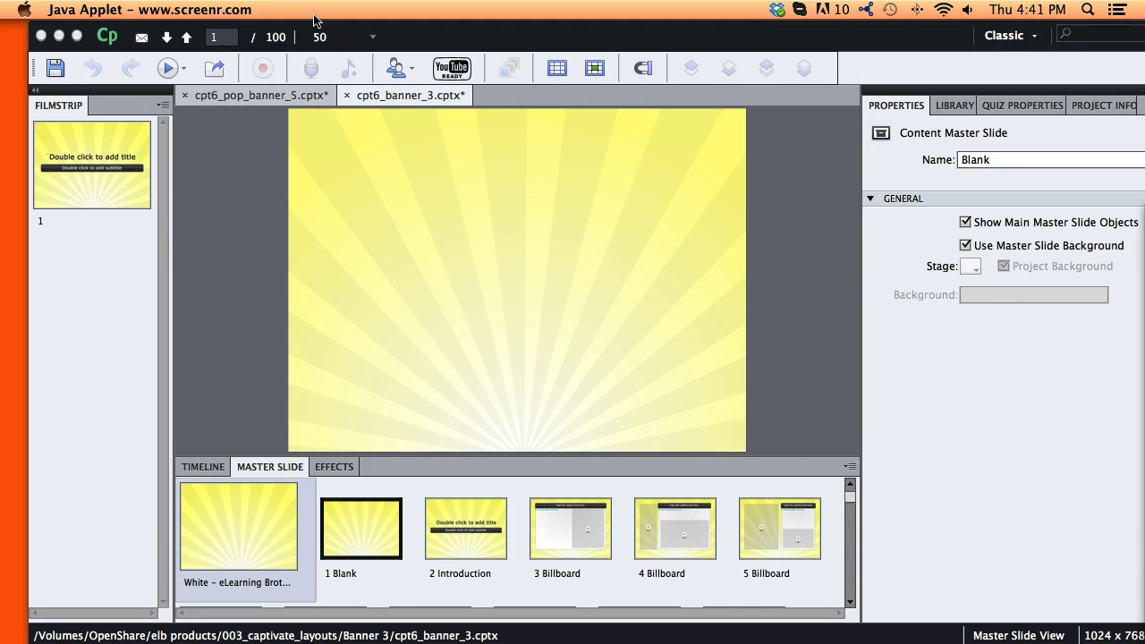
- Look over the cpt6_pop_banner_5.cptx project and return to cpt6_banner_3.cptx
click(280, 103)
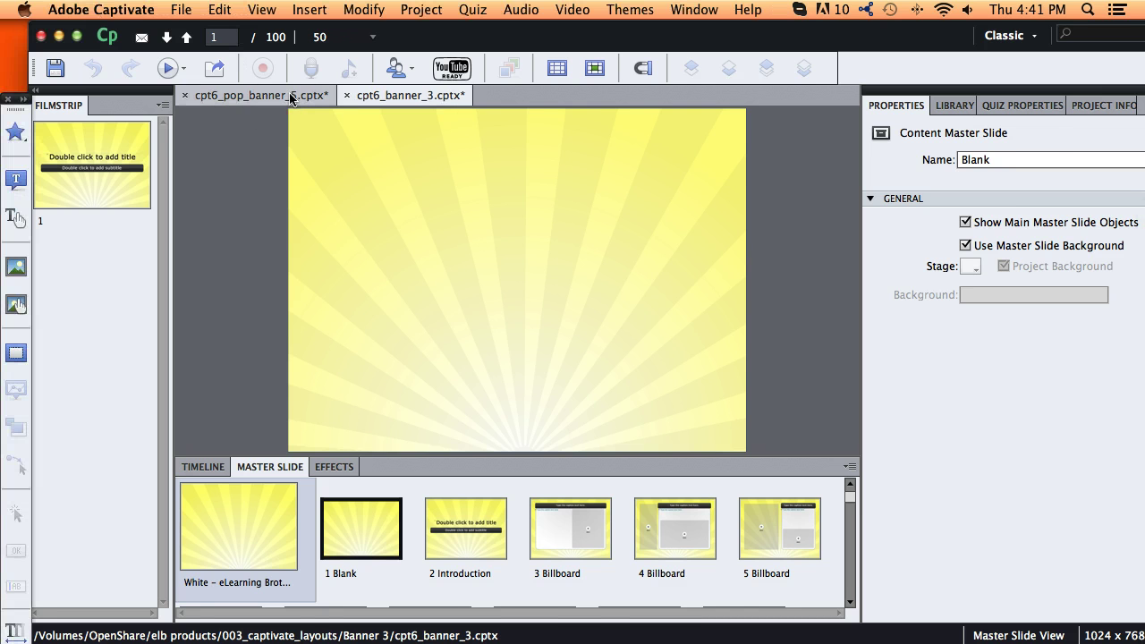
click(298, 96)
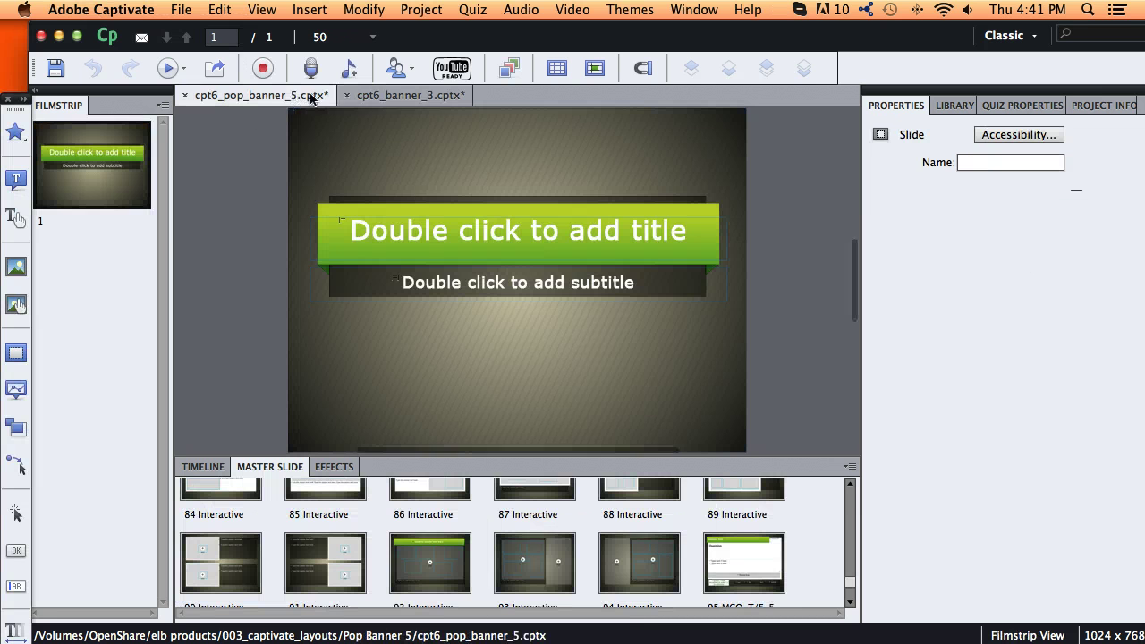
click(382, 96)
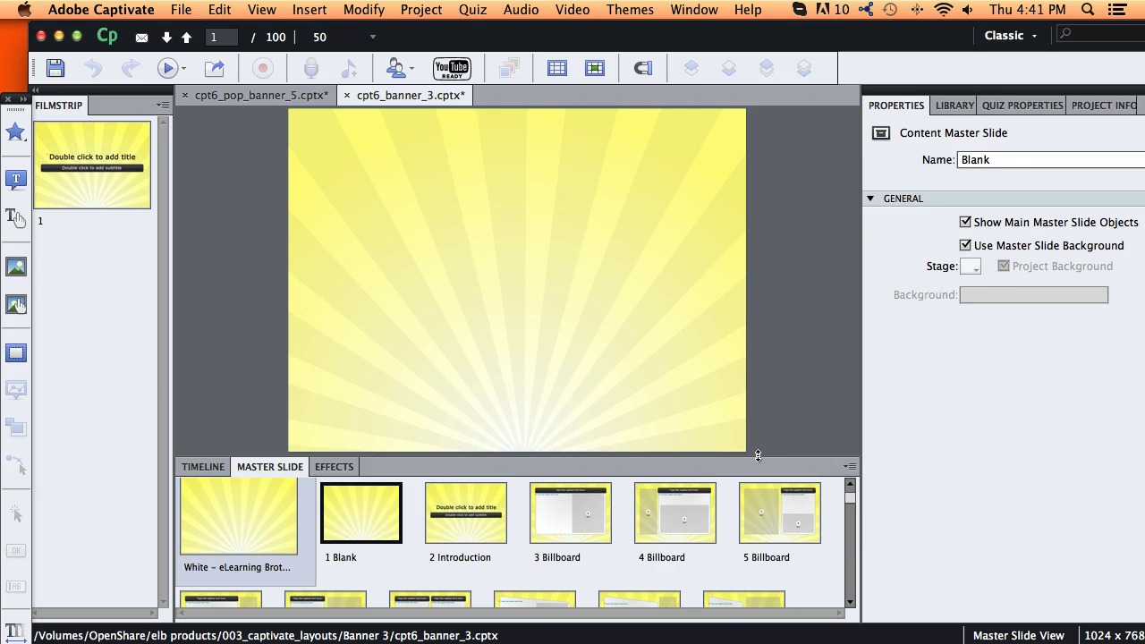
- Copy the quiz master slides 95 through 100 in cpt6_banner_3.cptx, from Result [2] to MCQ, T/F
drag(756, 453, 766, 247)
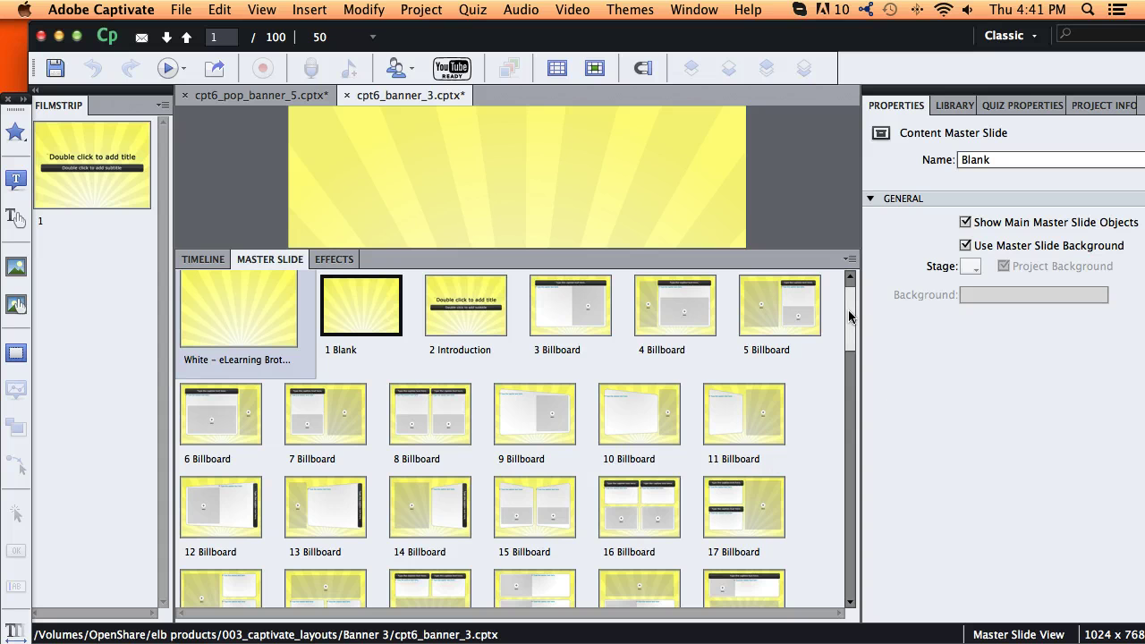
drag(849, 307, 850, 569)
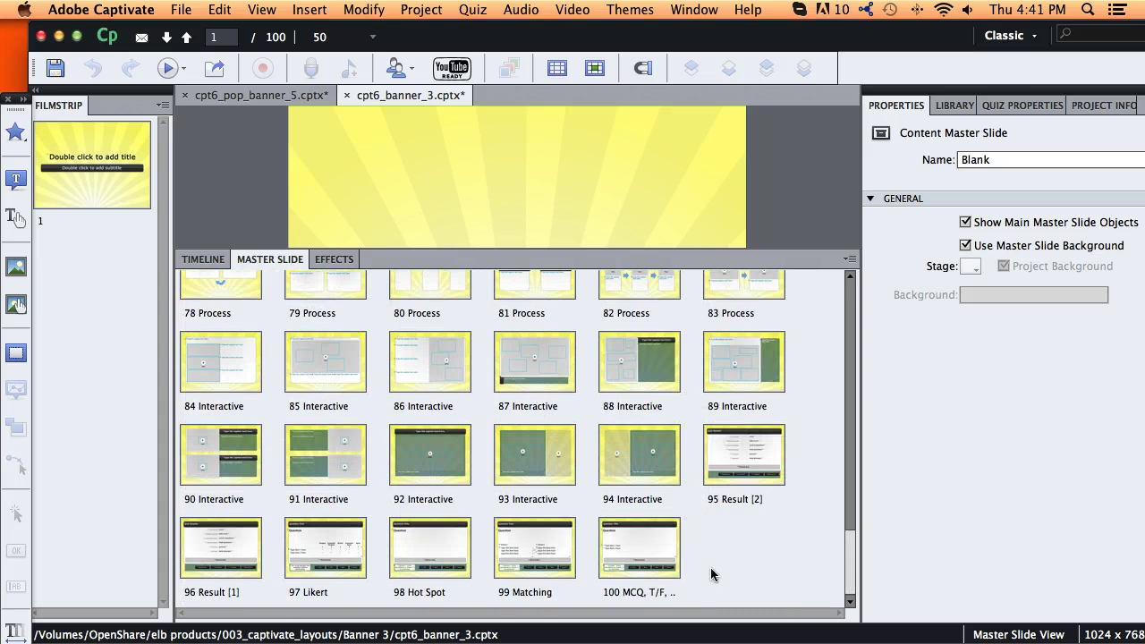
click(659, 547)
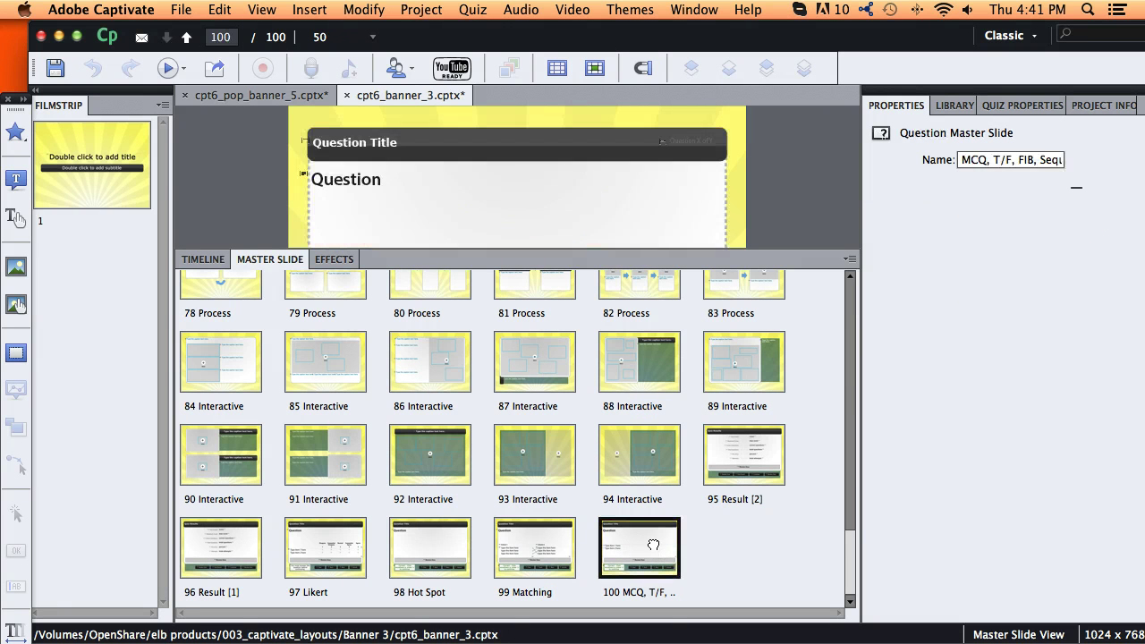
shift+click(749, 468)
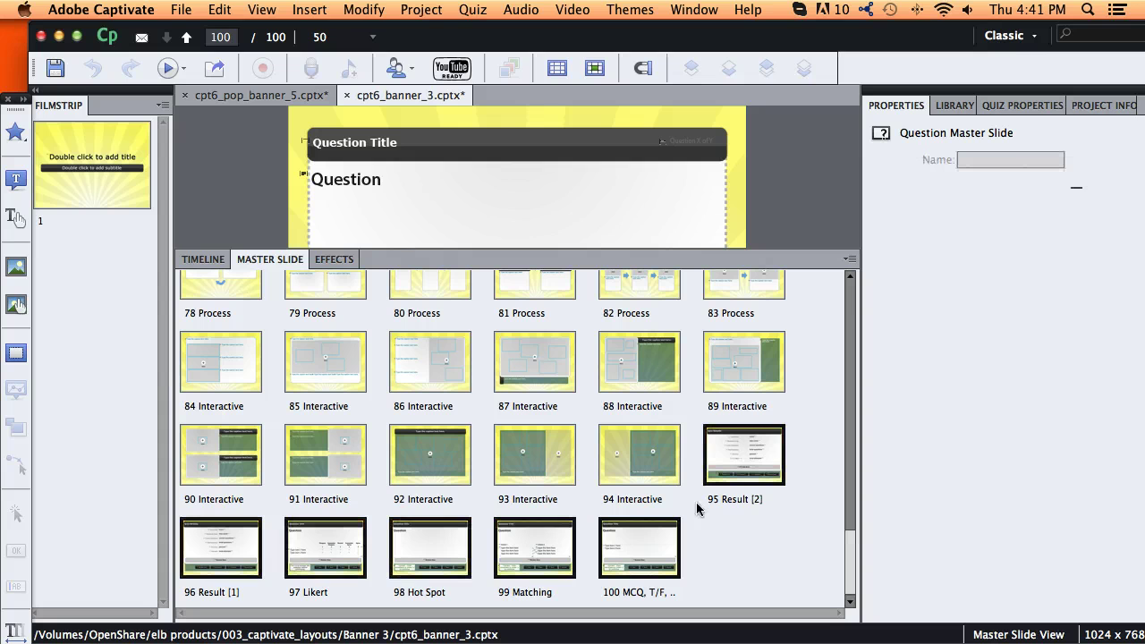
right_click(740, 459)
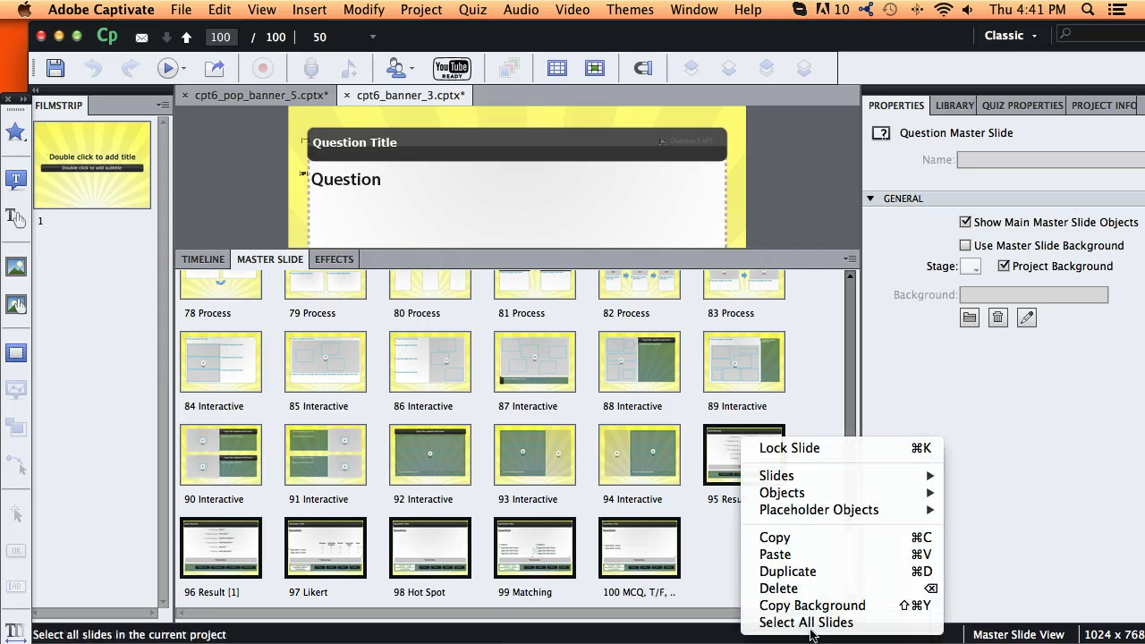
click(791, 539)
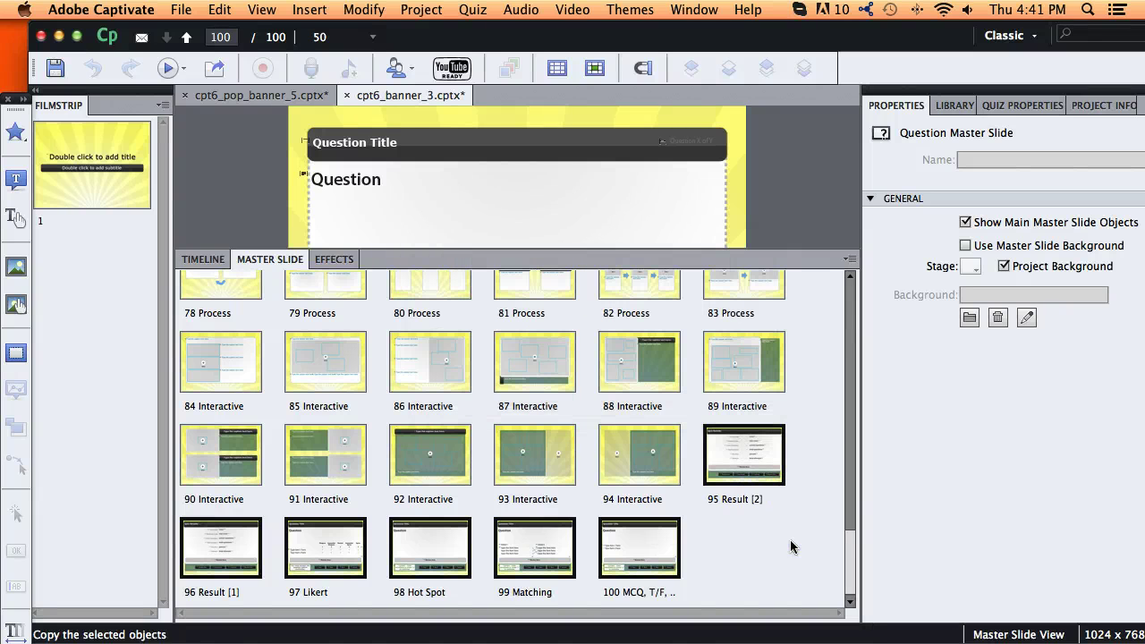
- Paste the copied quiz master slides into the master slides of cpt6_pop_banner_5.cptx
click(259, 97)
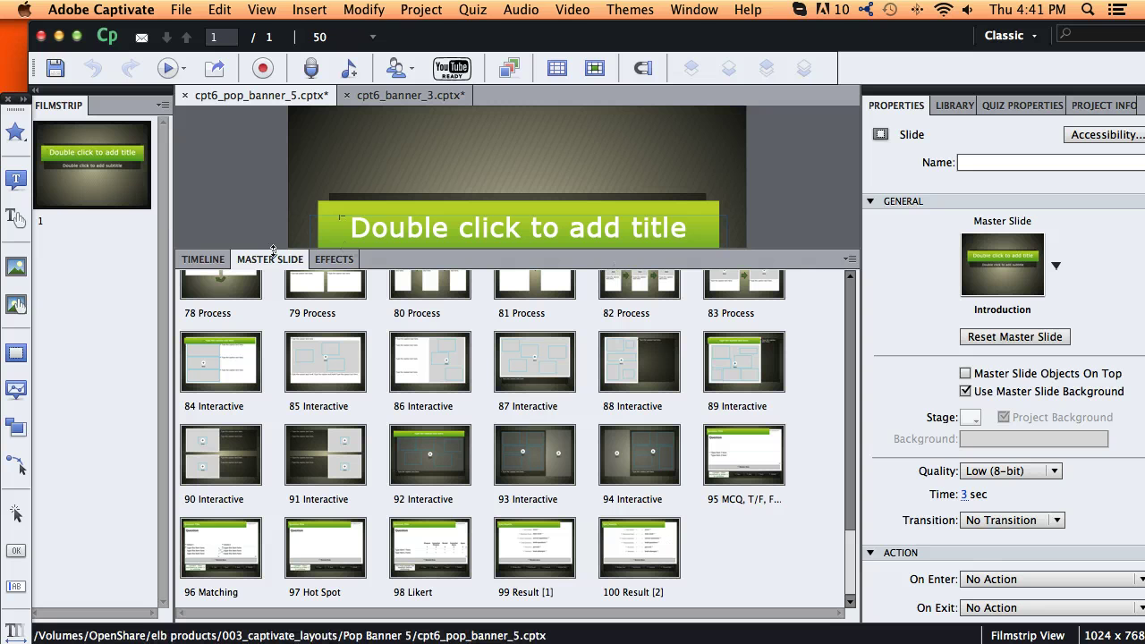
scroll(706, 551, up, 15)
scroll(703, 551, down, 15)
right_click(631, 554)
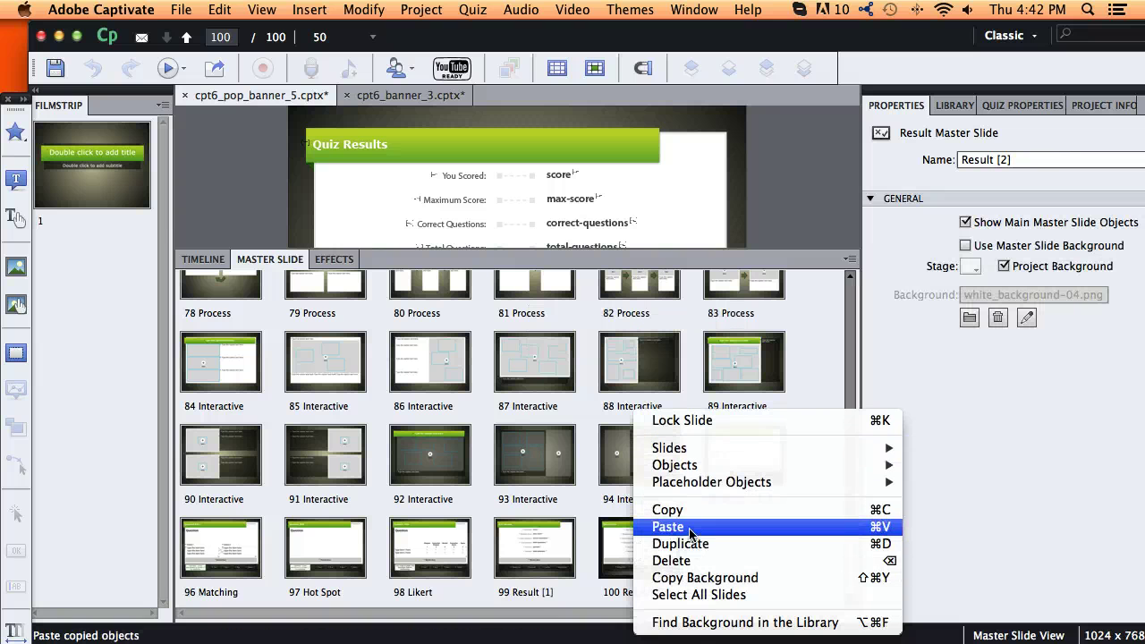
click(690, 526)
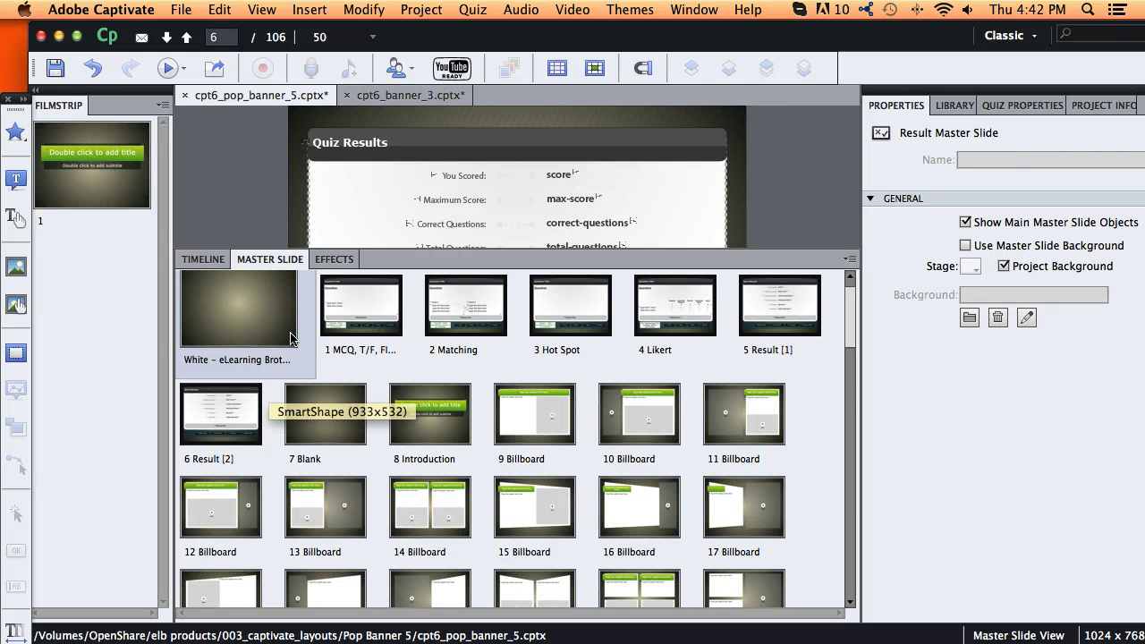
- Move the six pasted quiz master slides to the end of the master slides, after the green quiz slides
click(344, 307)
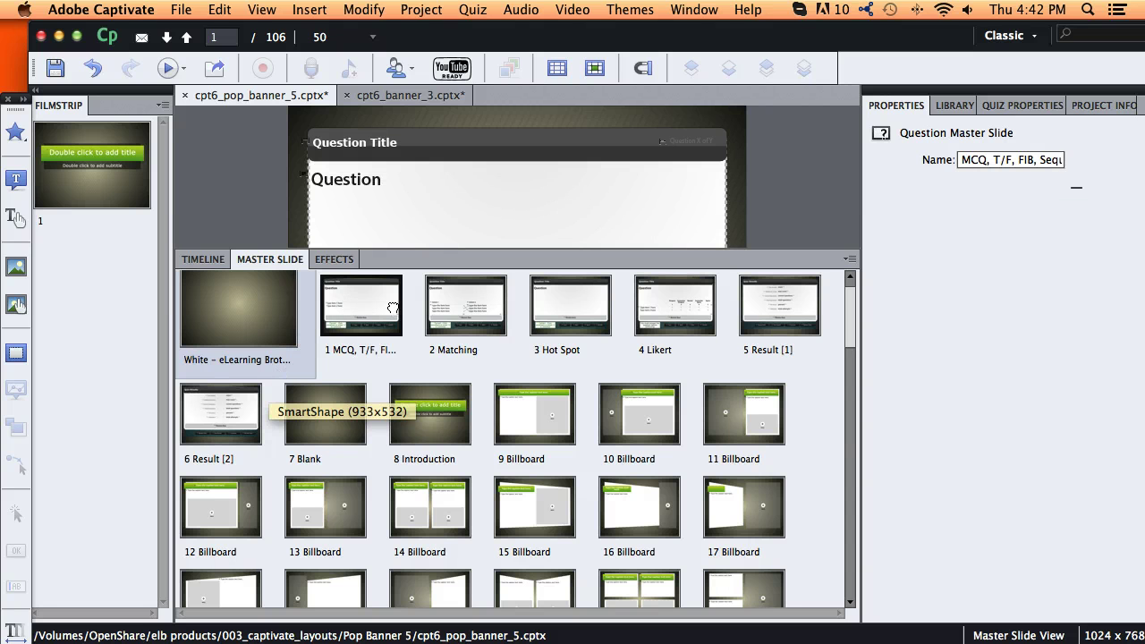
shift+click(237, 394)
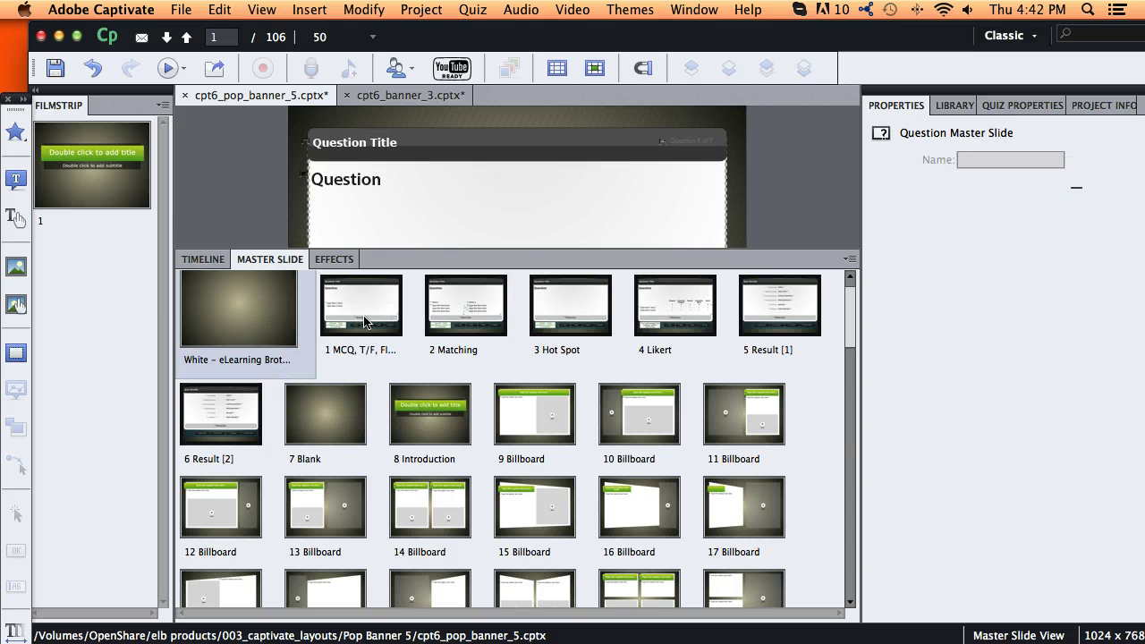
drag(367, 324, 490, 508)
scroll(452, 476, down, 15)
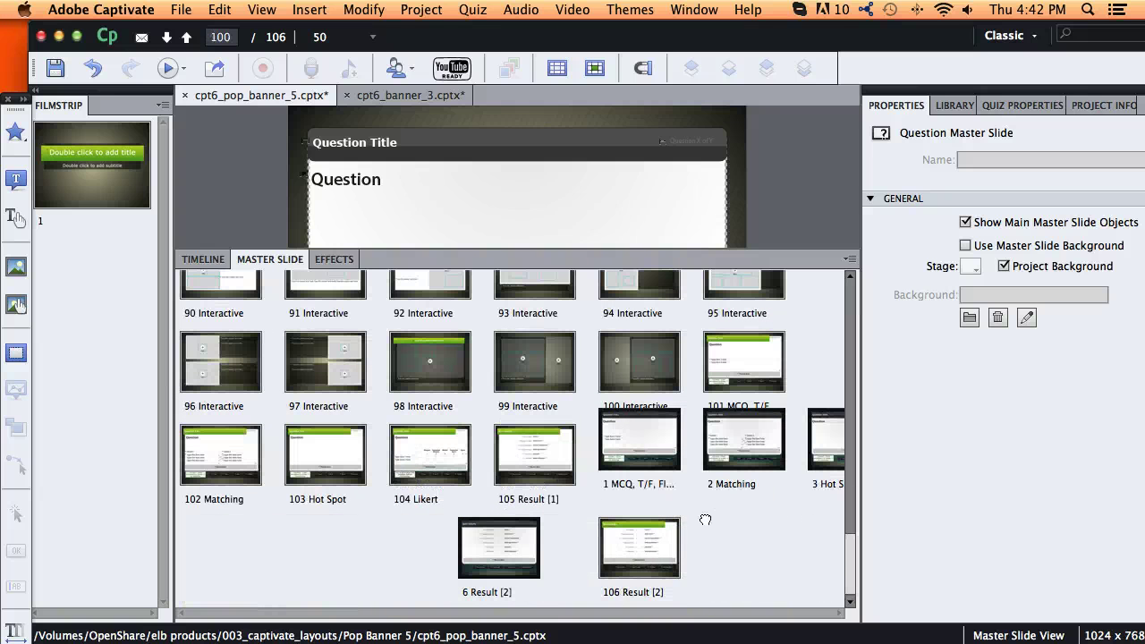
drag(662, 577, 676, 526)
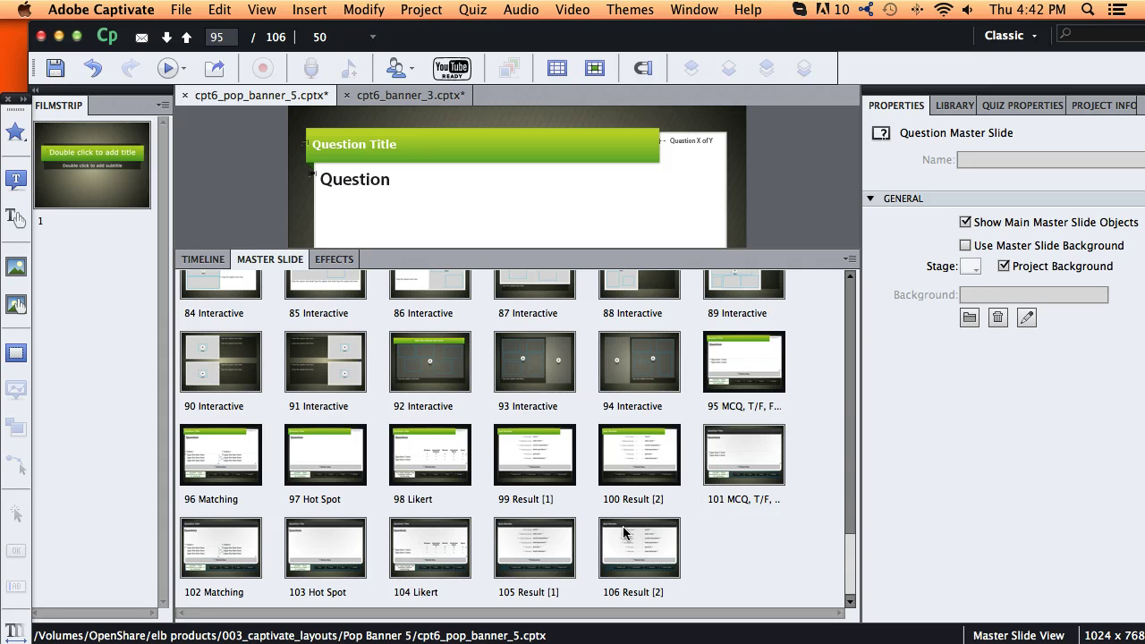
- Delete the original green quiz master slides 95 through 100, from MCQ, T/F to Result [2]
click(726, 381)
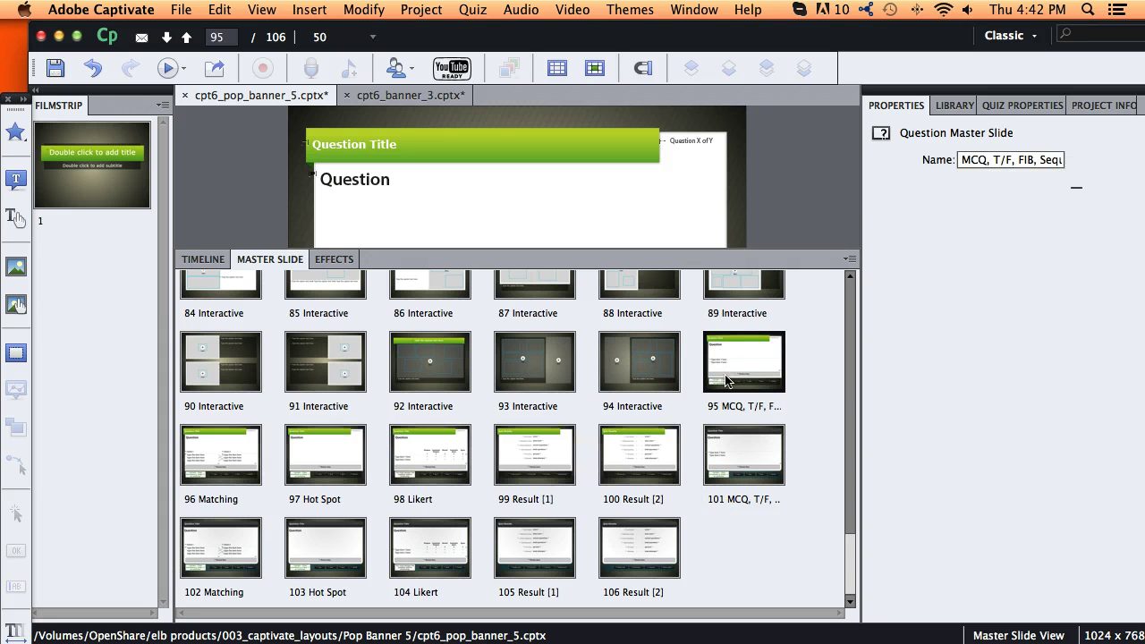
right_click(648, 455)
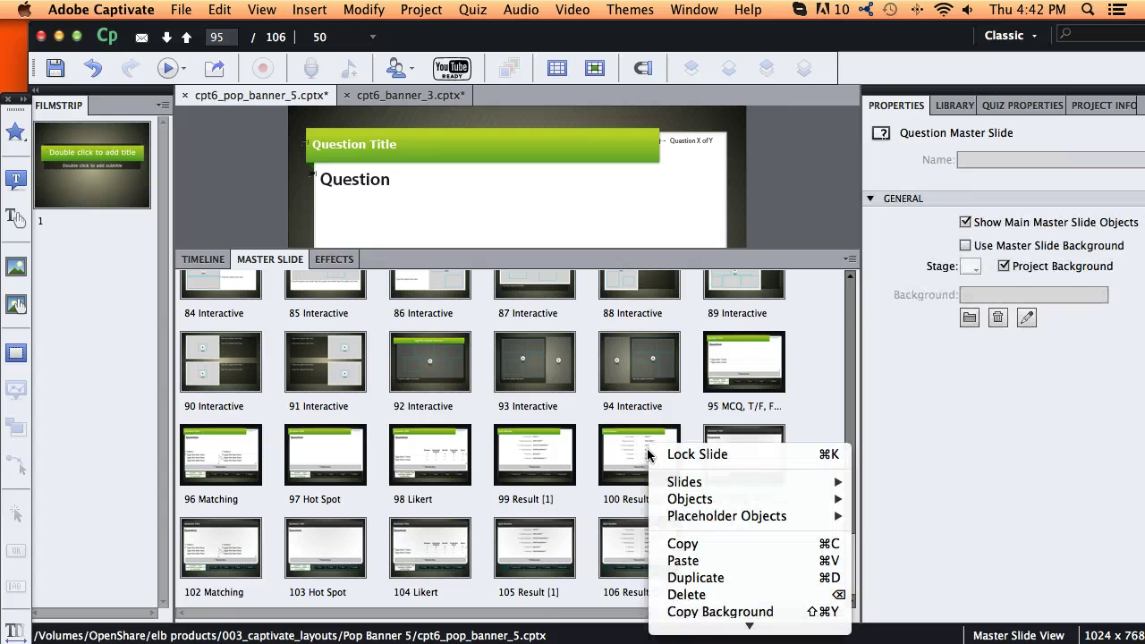
click(701, 595)
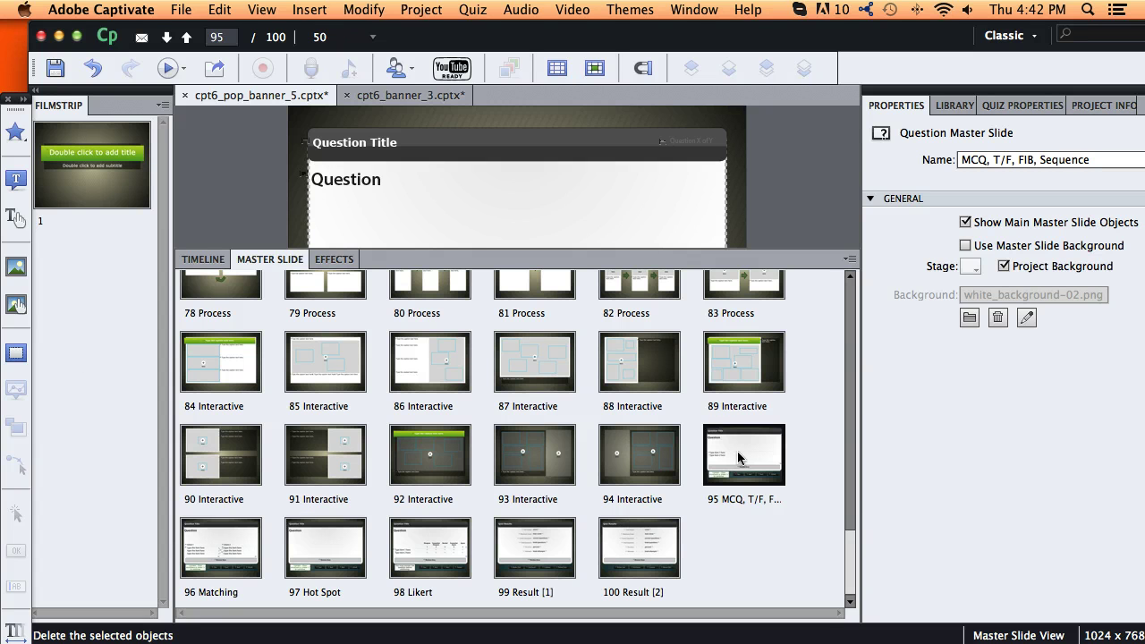
- Copy the sun_rays_dark.png background image from the main master slide of cpt6_banner_3.cptx
drag(778, 248, 784, 523)
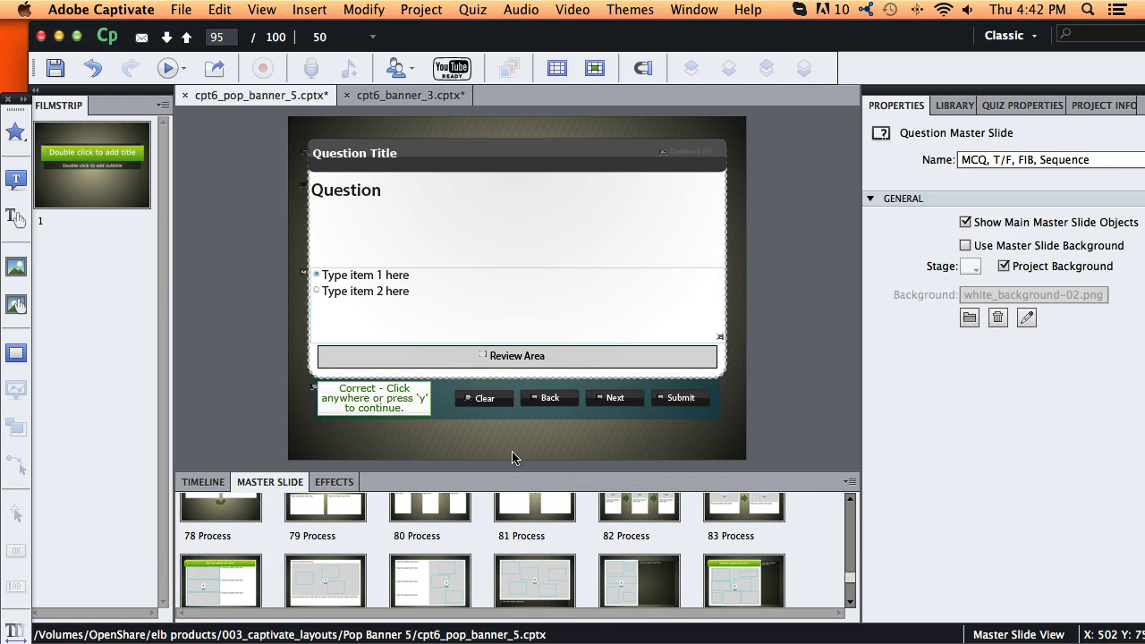
scroll(269, 560, up, 15)
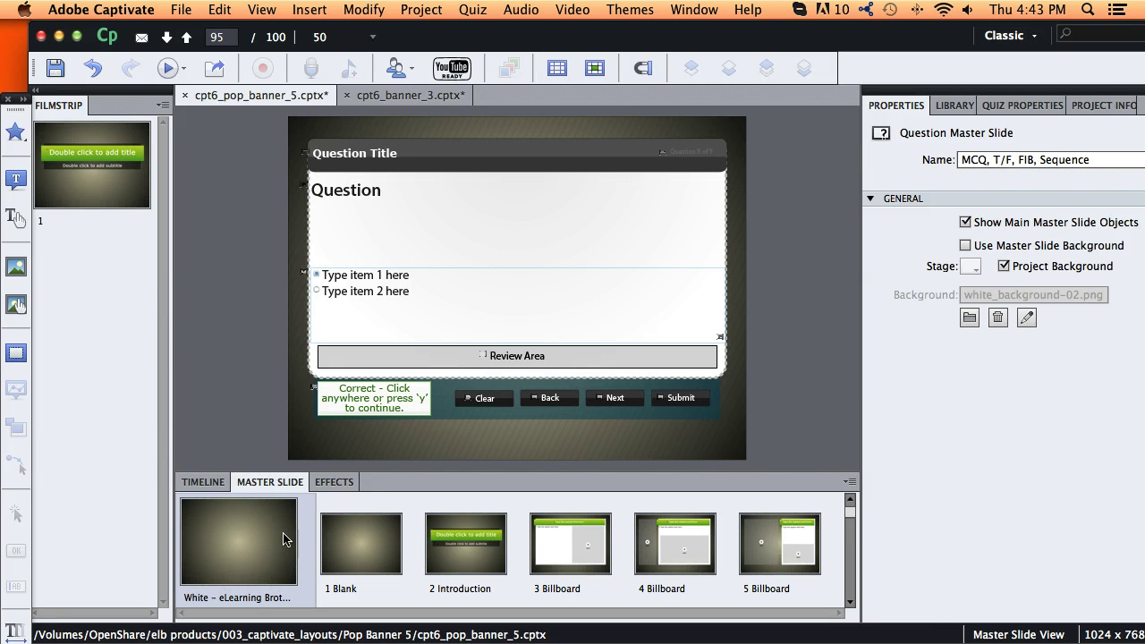
click(401, 95)
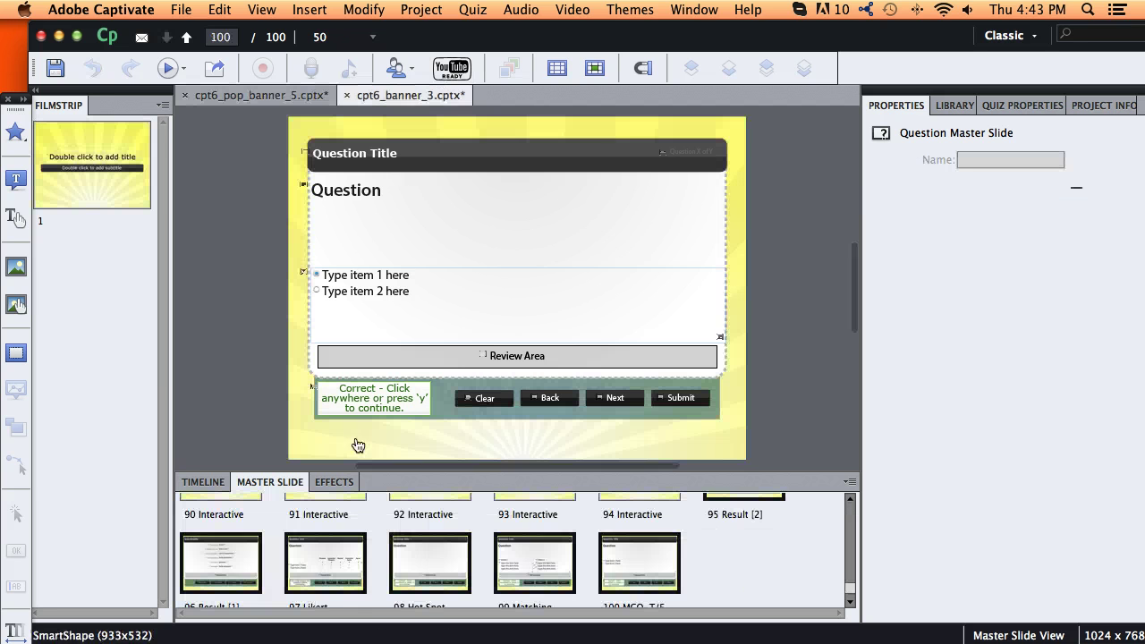
scroll(211, 573, up, 15)
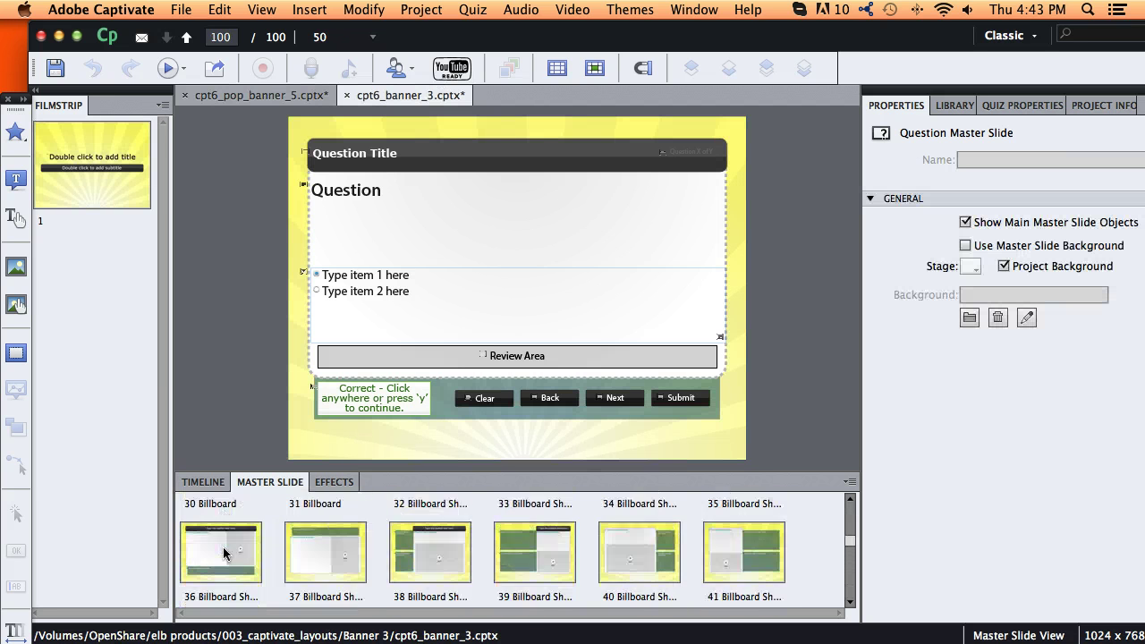
scroll(236, 528, up, 3)
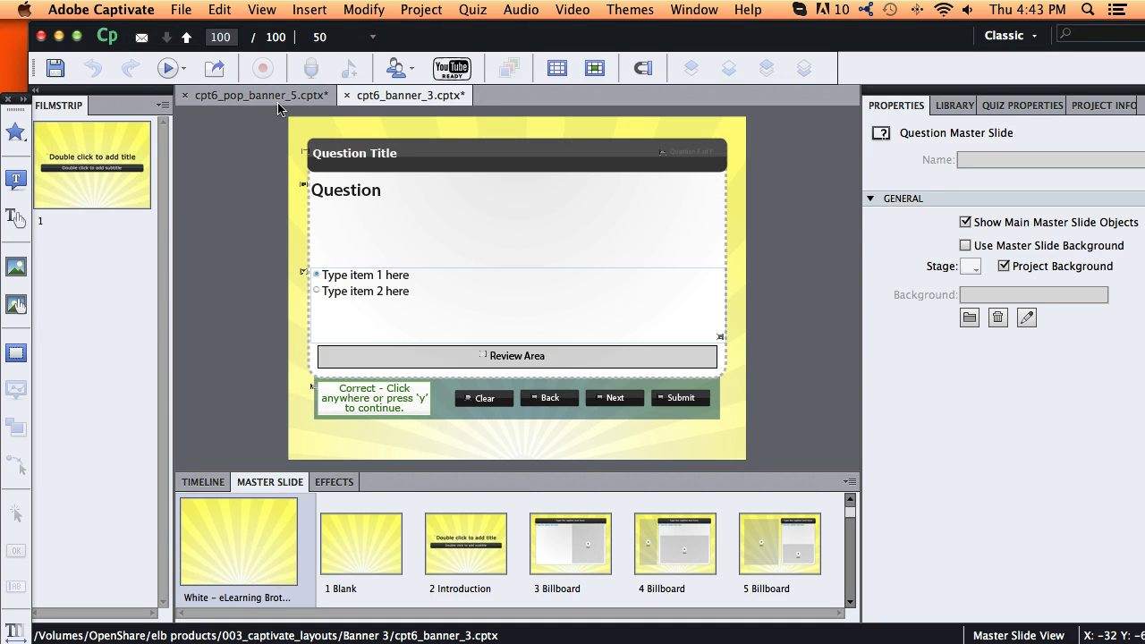
click(248, 539)
drag(242, 135, 418, 238)
right_click(414, 239)
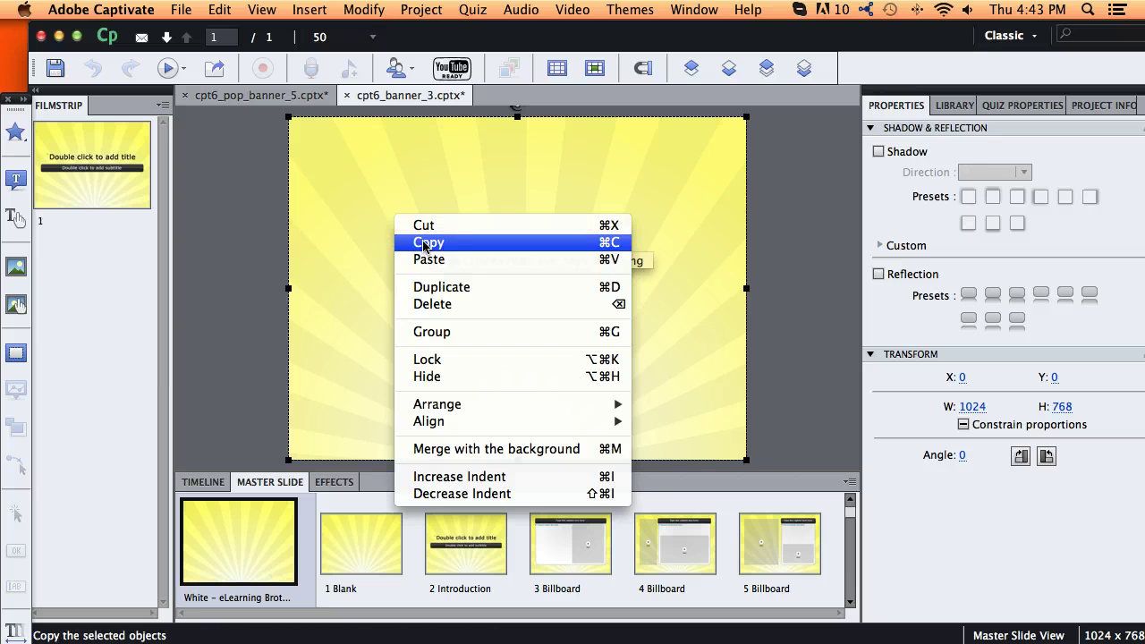
click(425, 244)
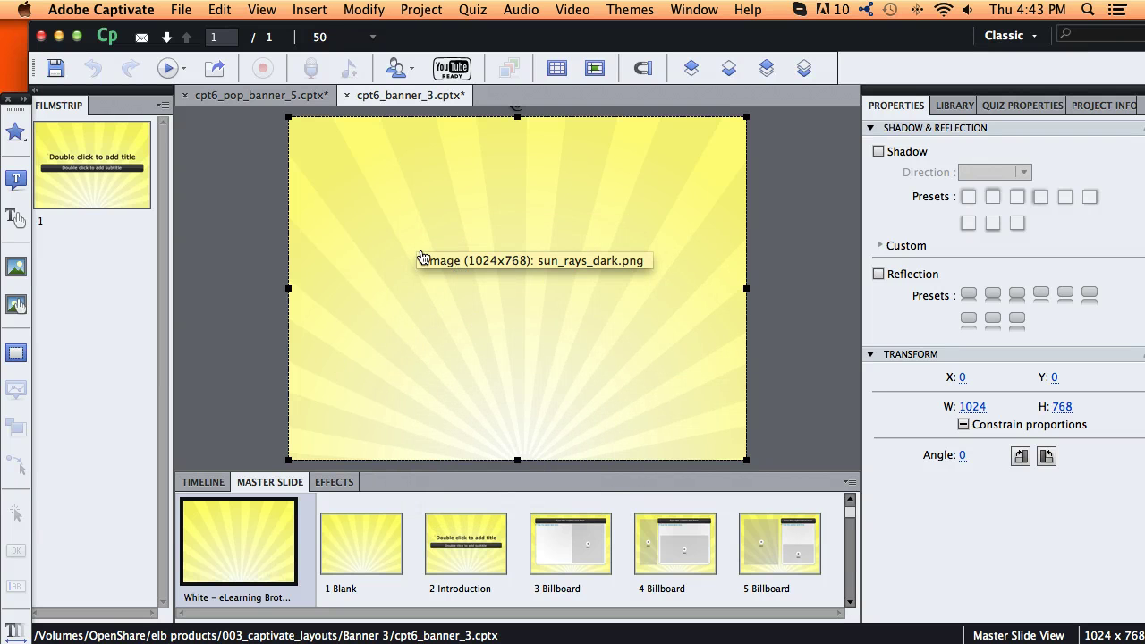
- Paste the sun rays image onto master slide 100 Result [2] in cpt6_pop_banner_5.cptx
click(286, 95)
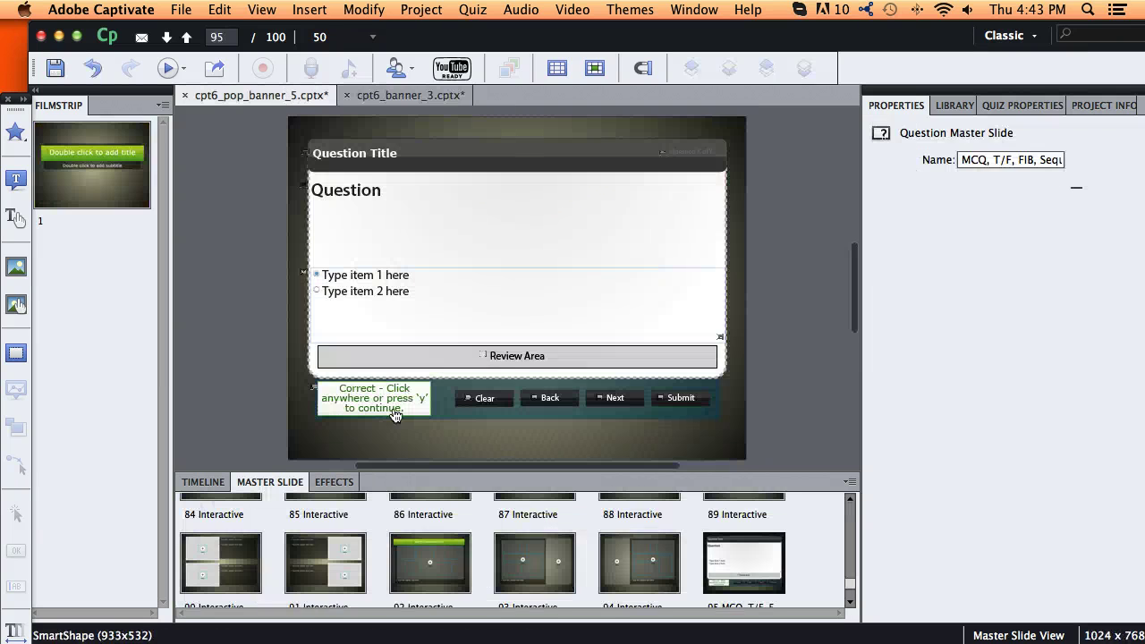
scroll(401, 565, down, 3)
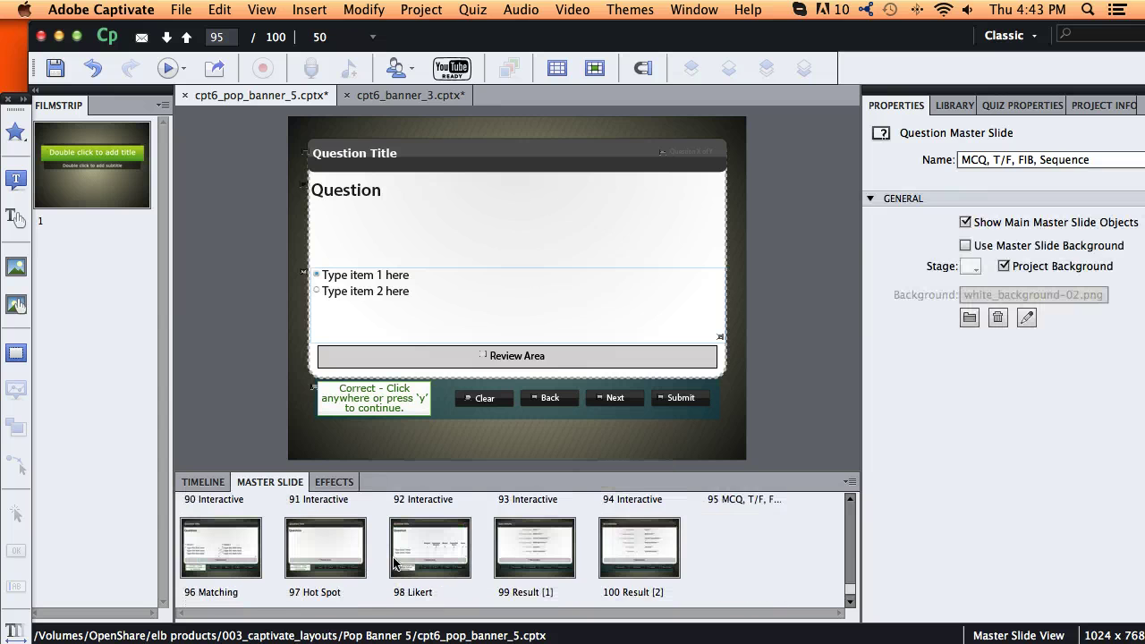
click(653, 554)
right_click(248, 308)
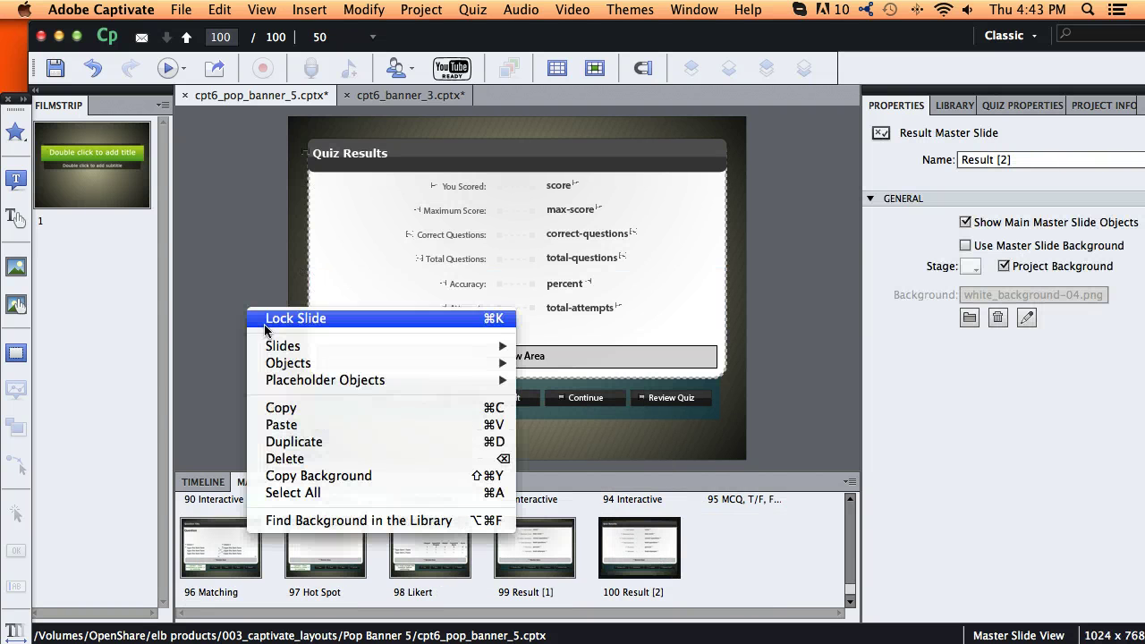
click(292, 428)
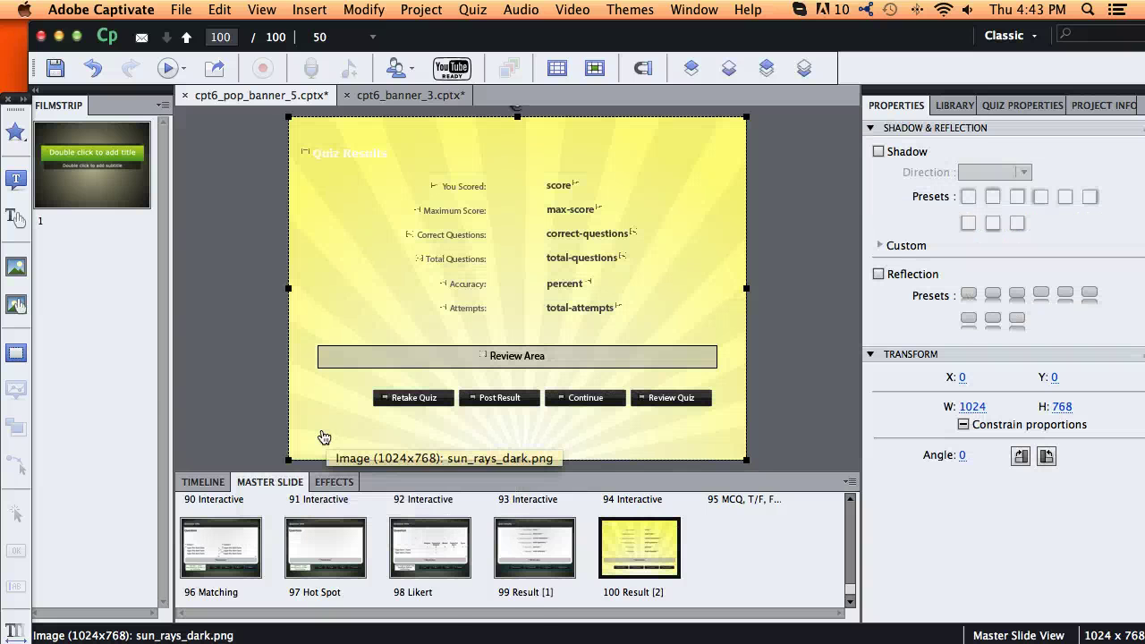
- Send the pasted sun rays image to the back of the Result [2] master slide
right_click(323, 436)
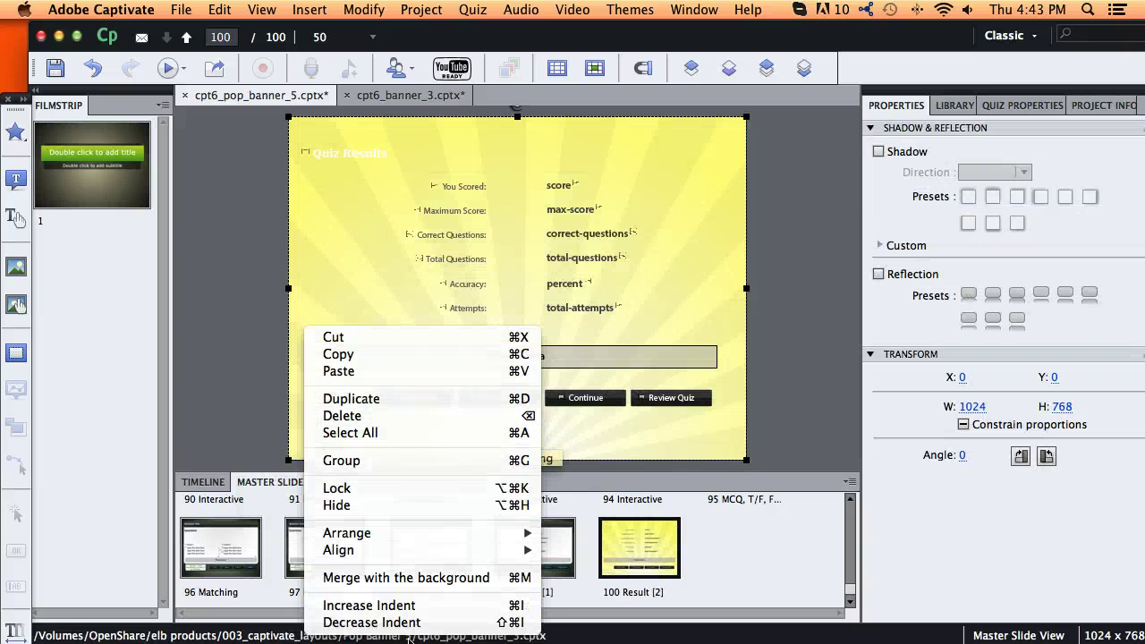
mouse_move(398, 532)
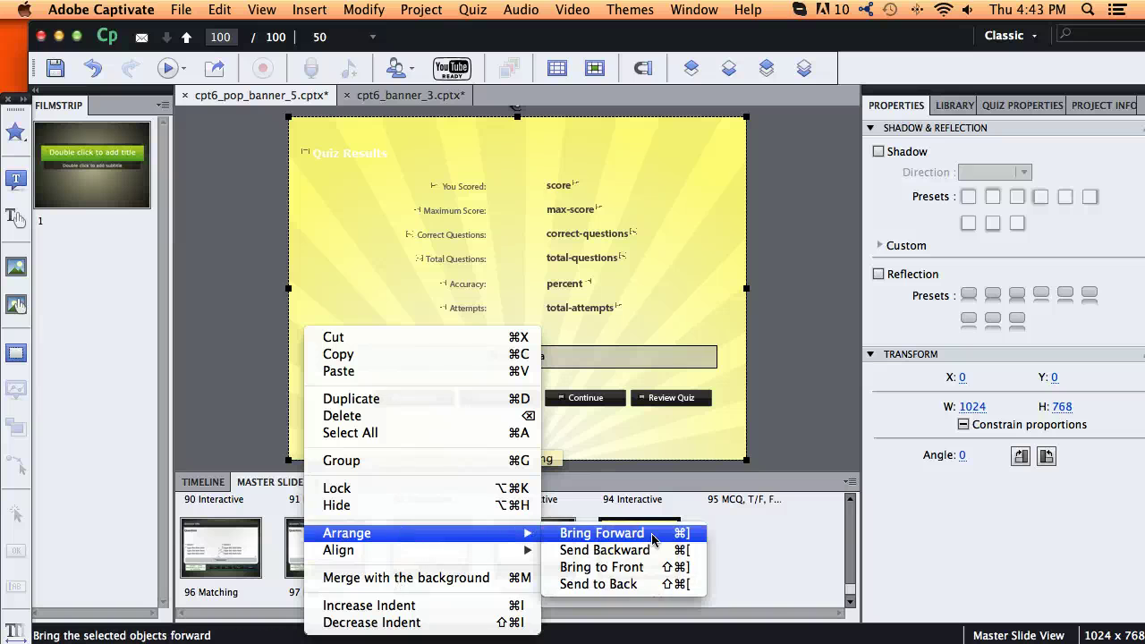
click(637, 584)
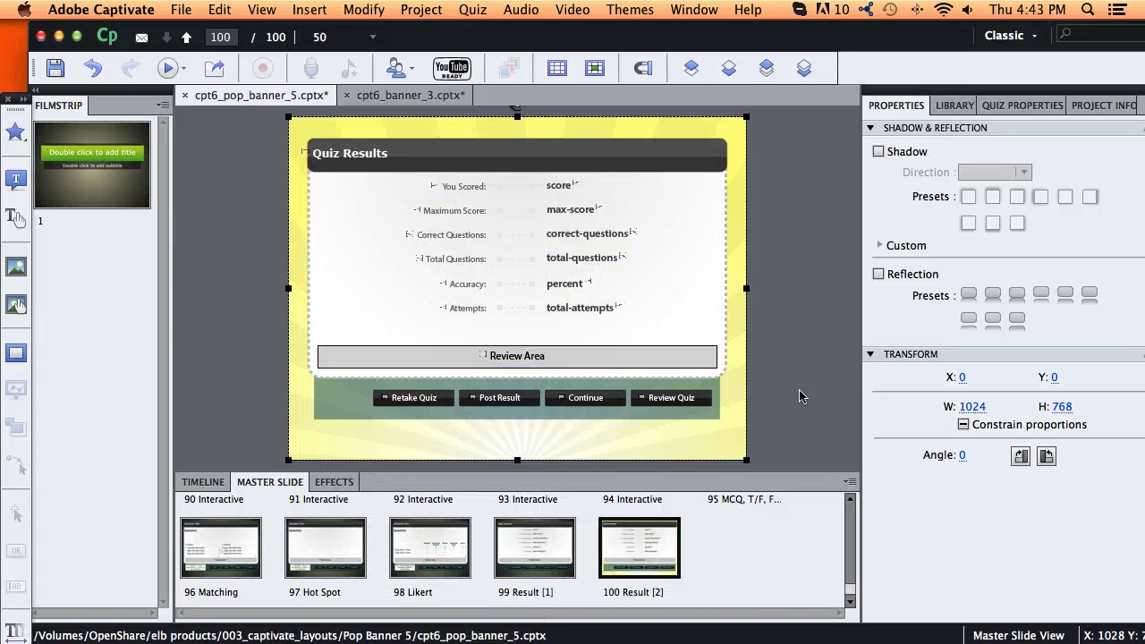
scroll(735, 380, up, 2)
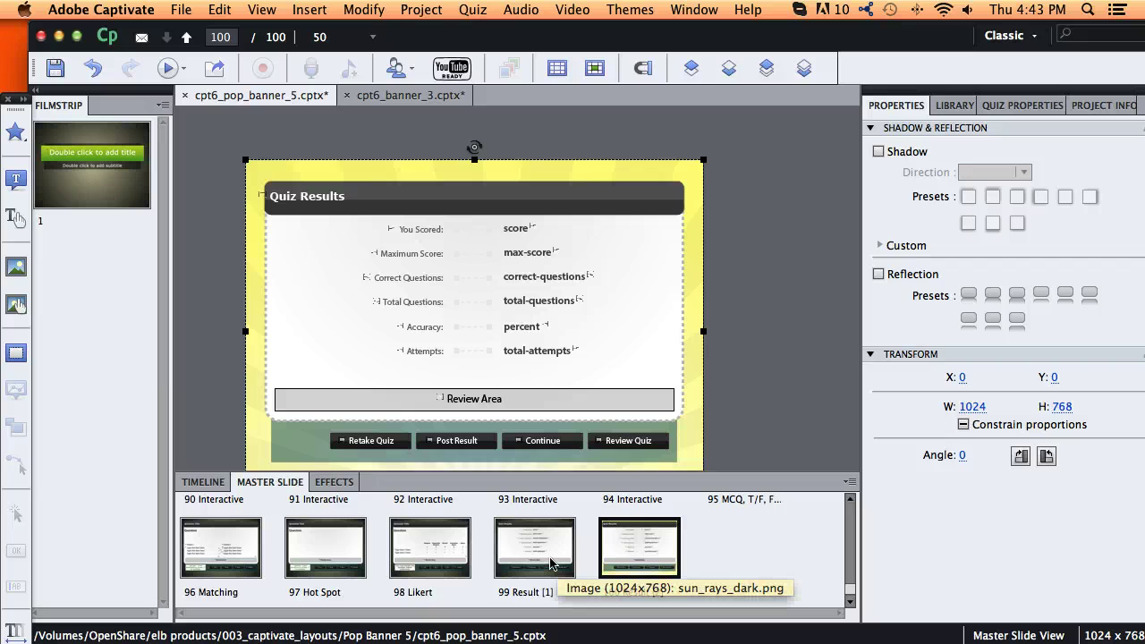
click(551, 563)
click(622, 562)
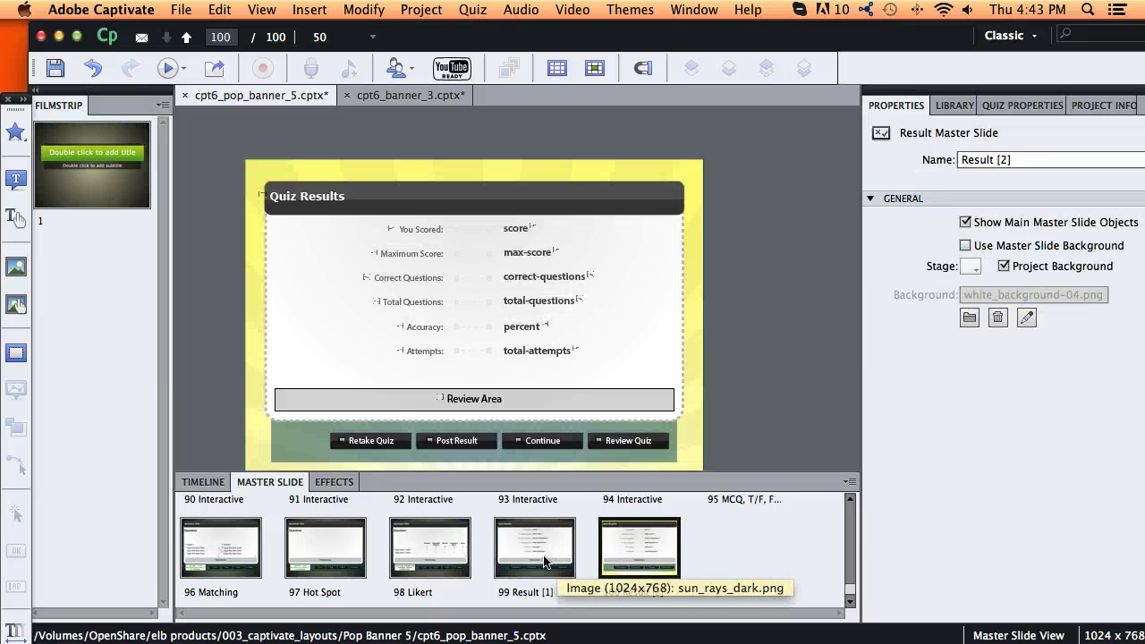
- Delete the sun rays background image from master slide 100 Result [2]
key(Left)
key(Left)
key(Left)
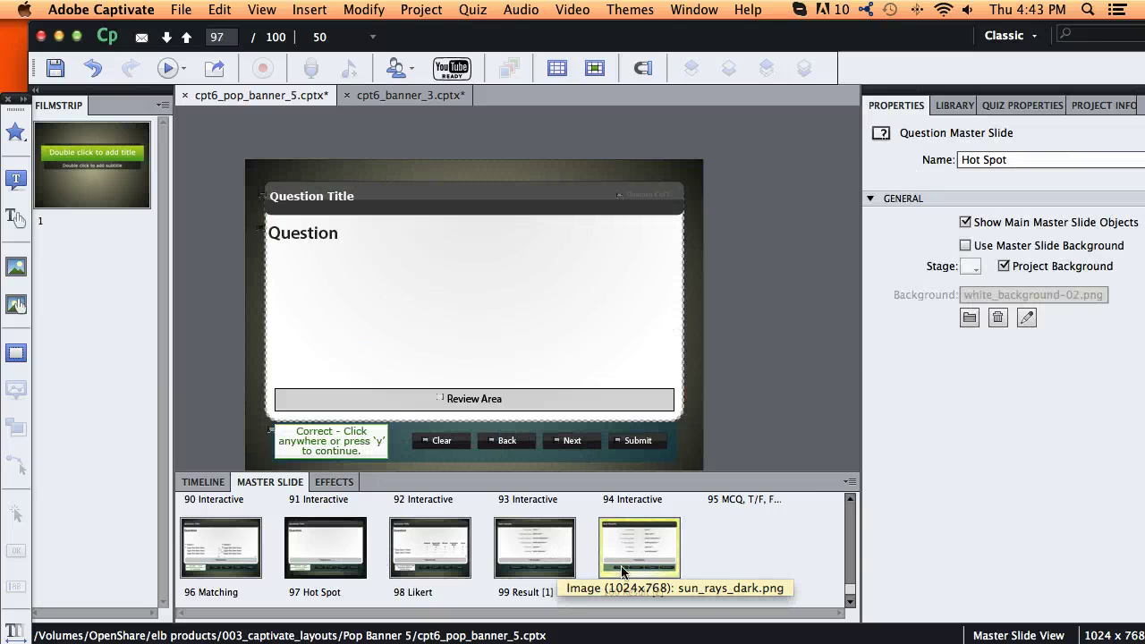
click(648, 571)
click(695, 421)
key(Escape)
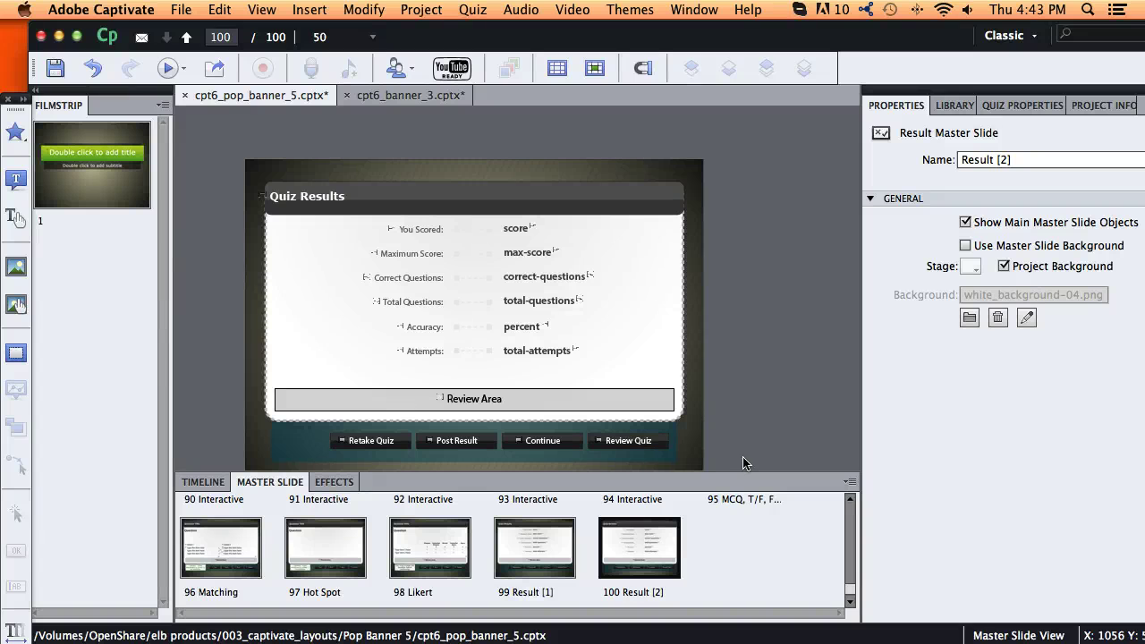
scroll(746, 464, down, 2)
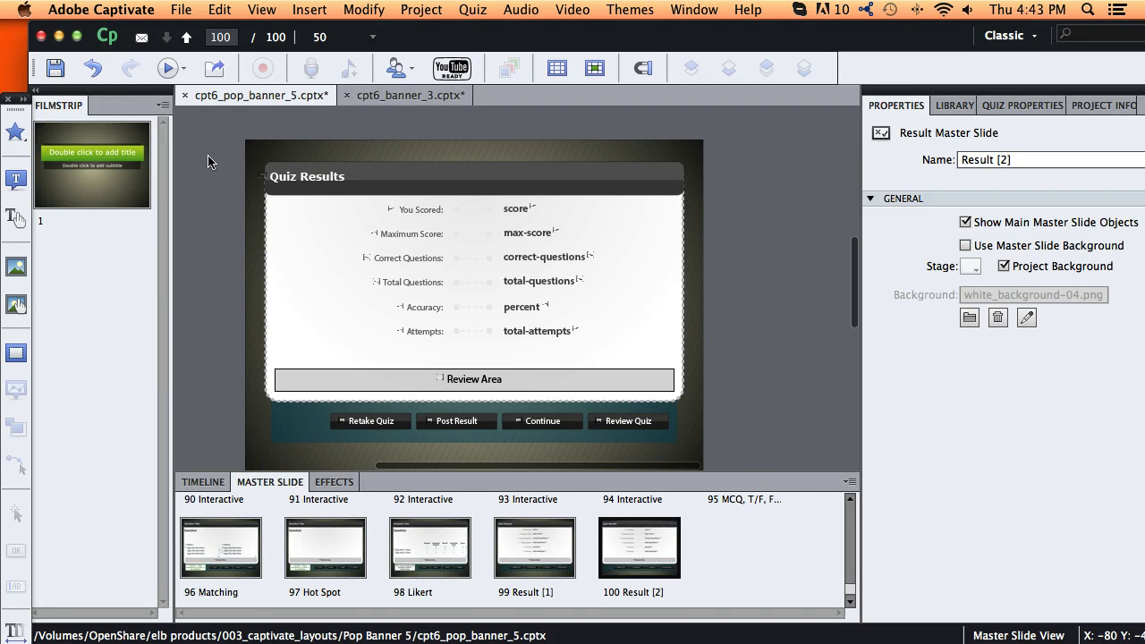
scroll(746, 268, down, 1)
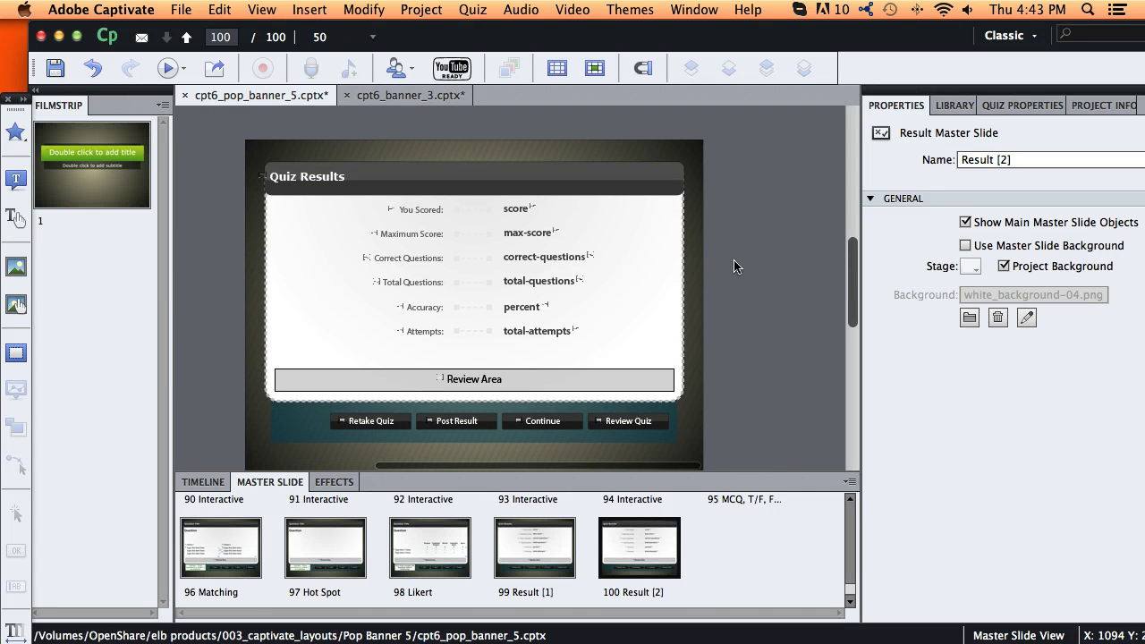
scroll(734, 266, down, 3)
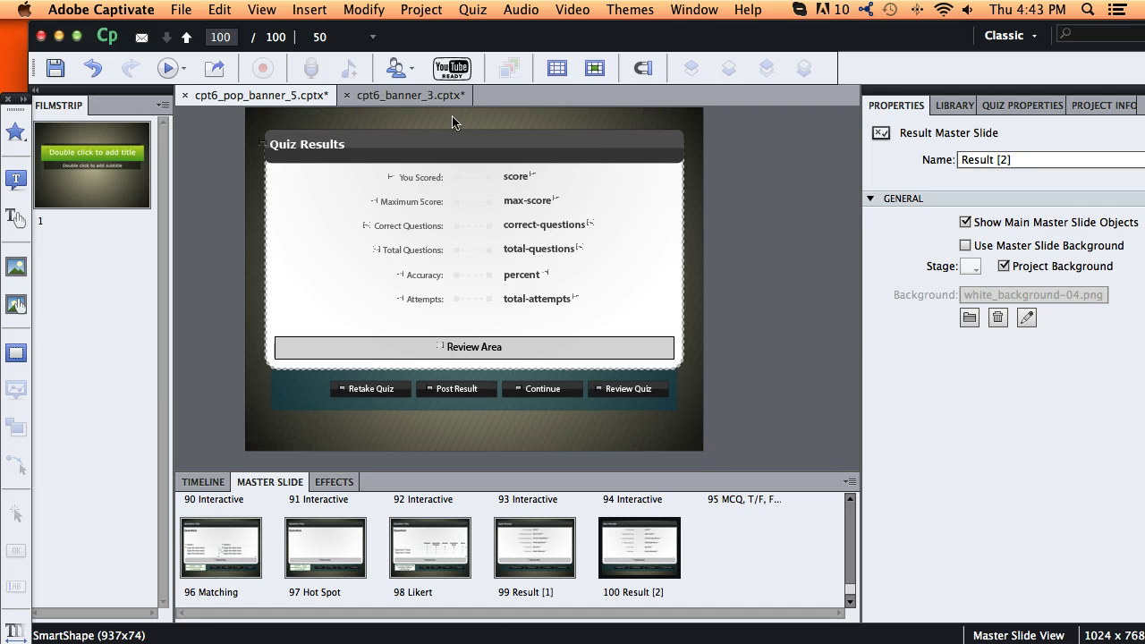
- Copy master slide 5 Billboard from cpt6_banner_3.cptx
click(410, 94)
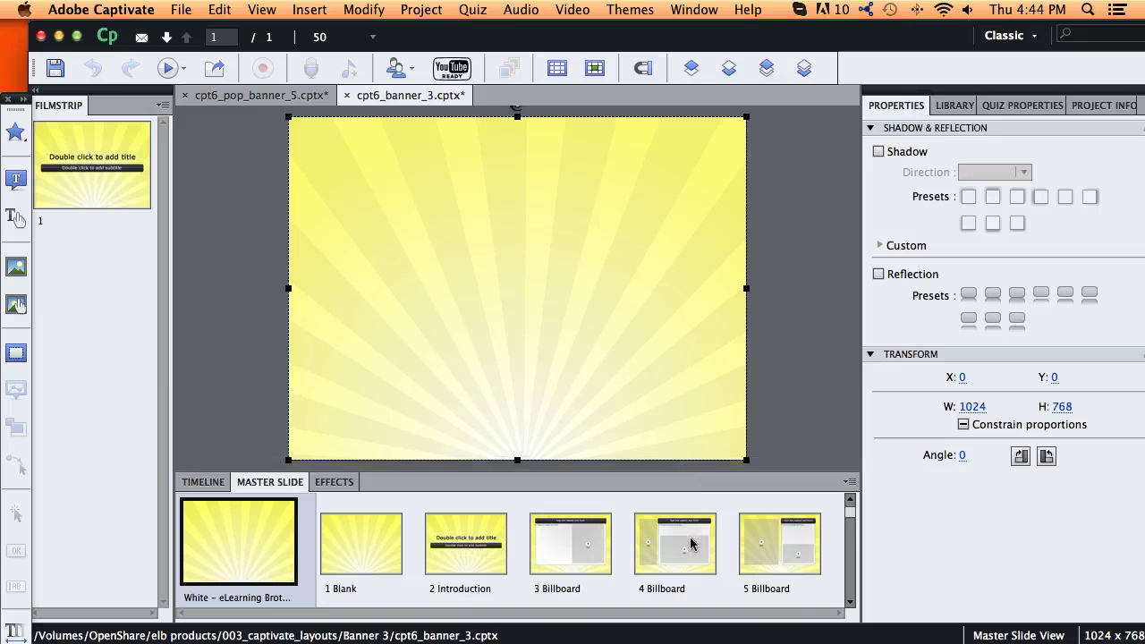
right_click(779, 540)
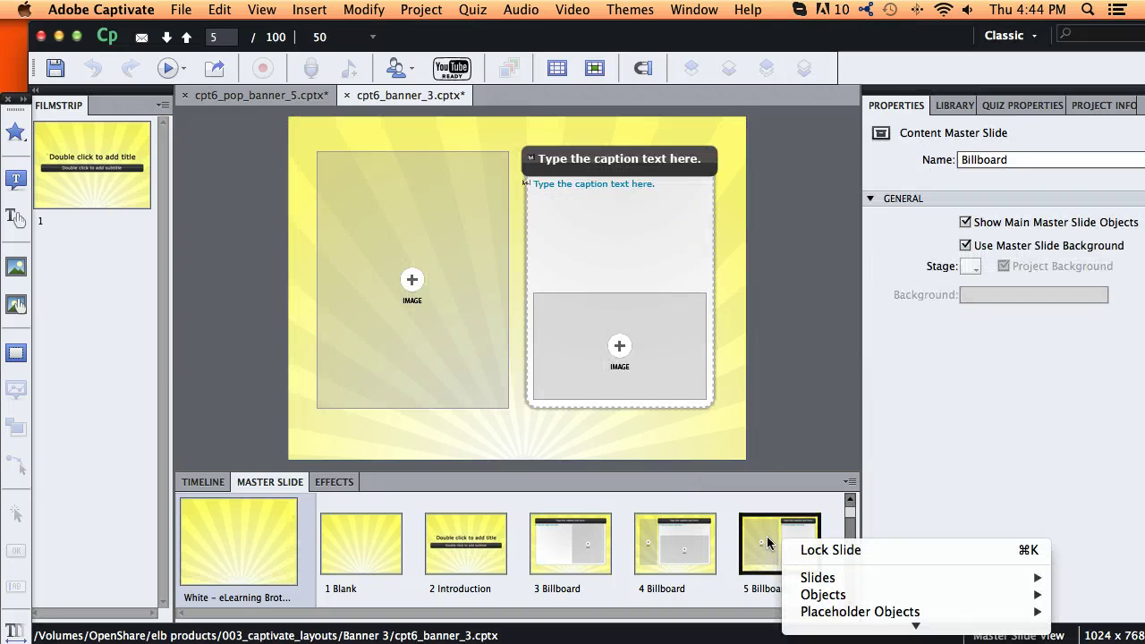
mouse_move(915, 625)
click(836, 528)
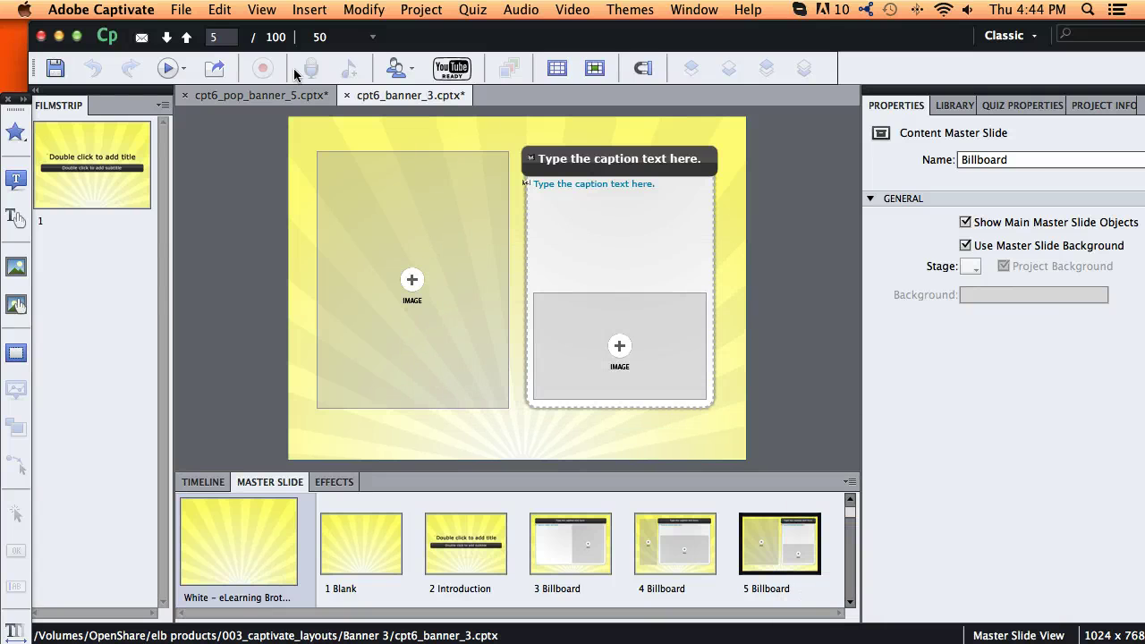
- Paste the copied Billboard master slide into the master slides of cpt6_pop_banner_5.cptx
click(260, 95)
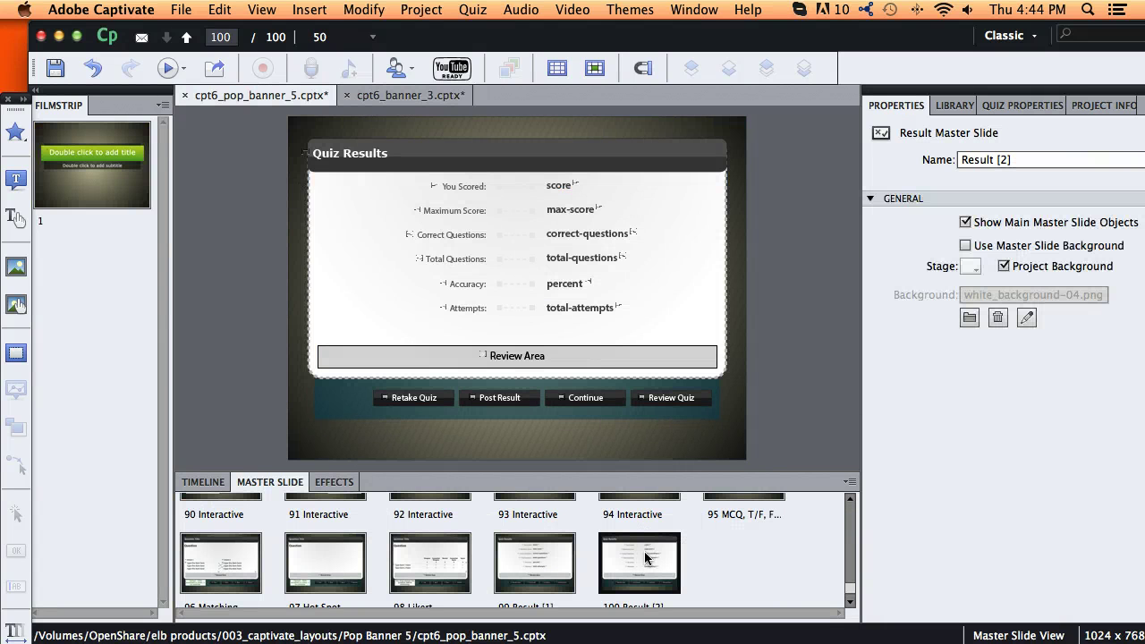
right_click(644, 549)
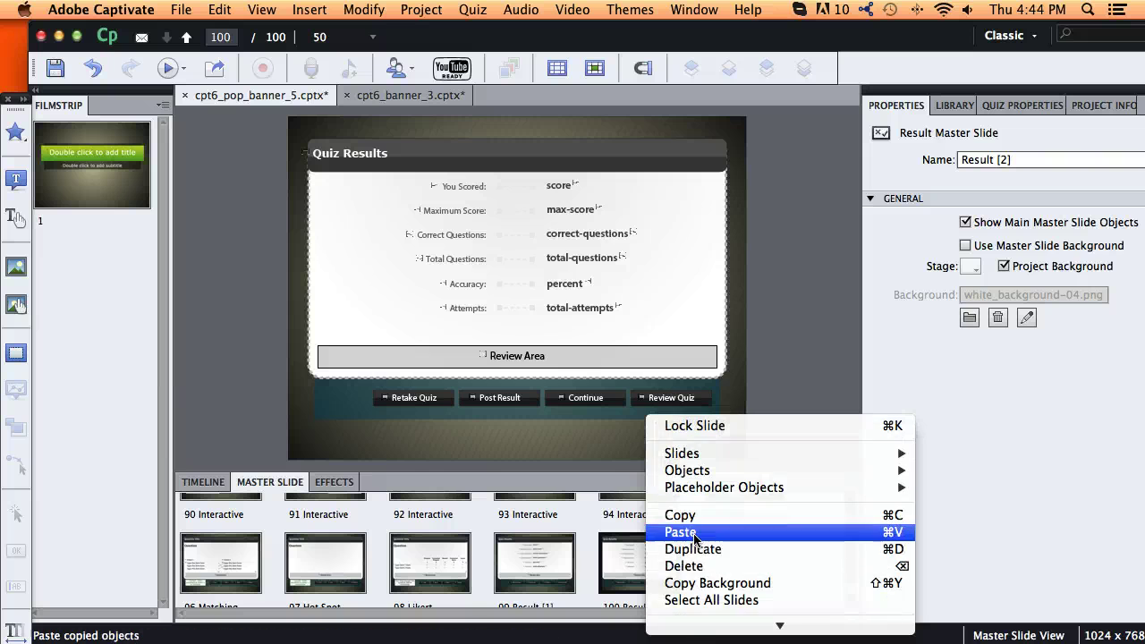
click(686, 528)
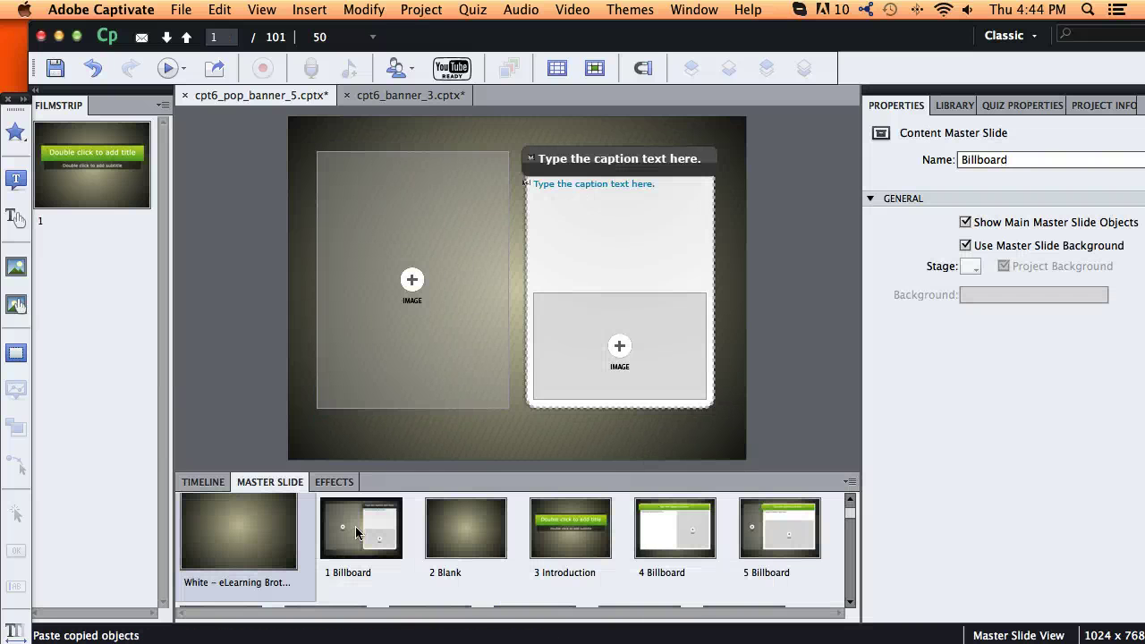